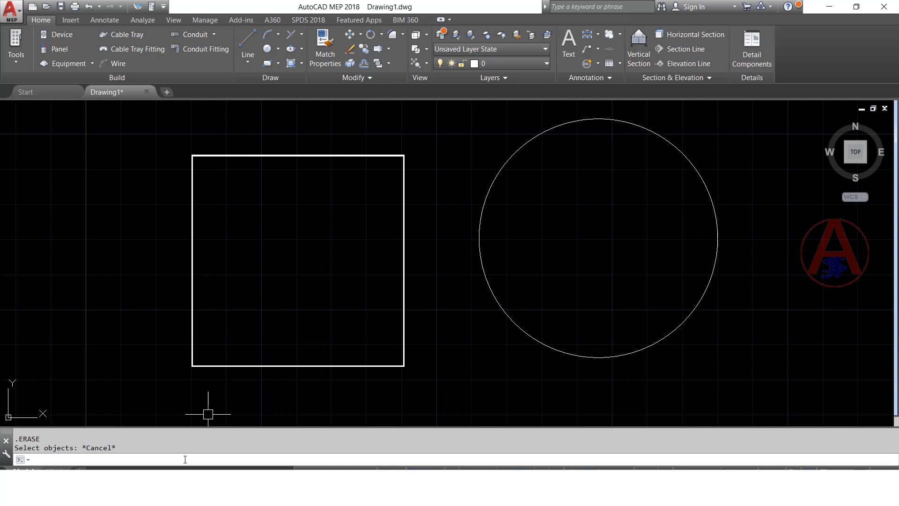
Hatch the inside of the square with the ANGLE pattern at scale 1.
key("Return")
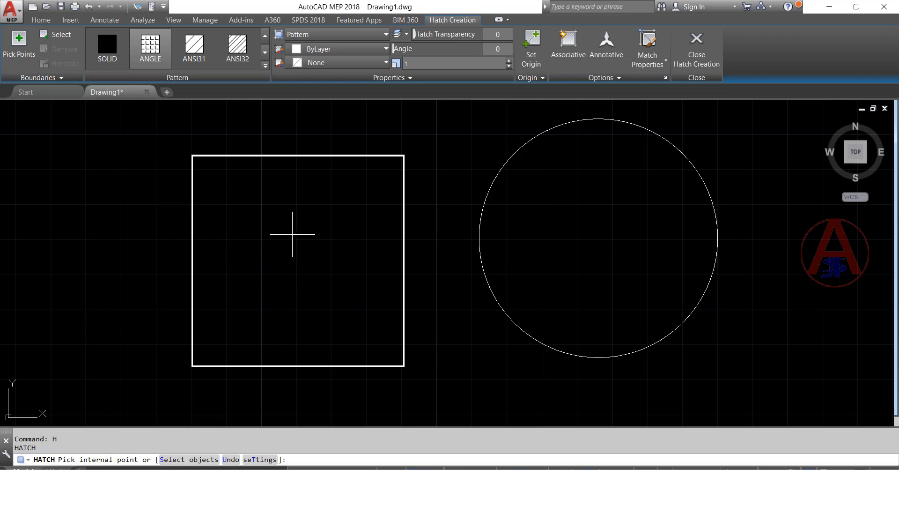
left_click(283, 258)
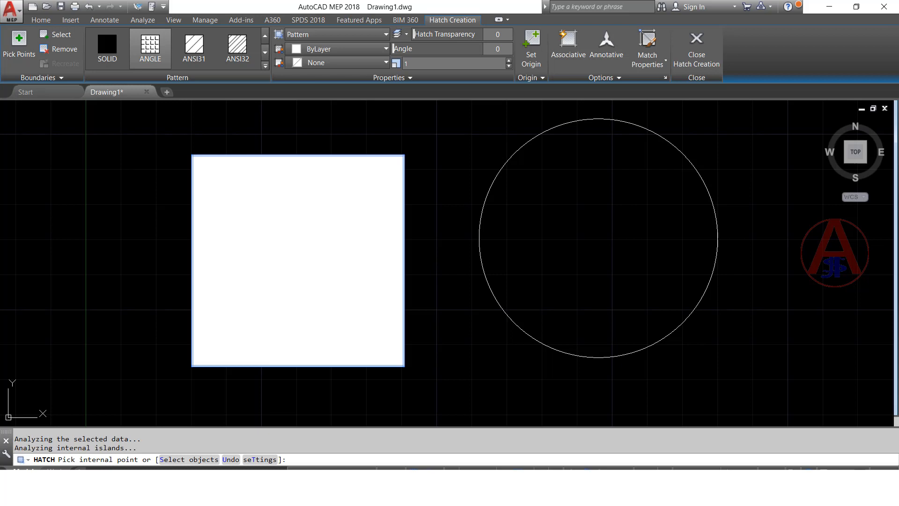
key("Return")
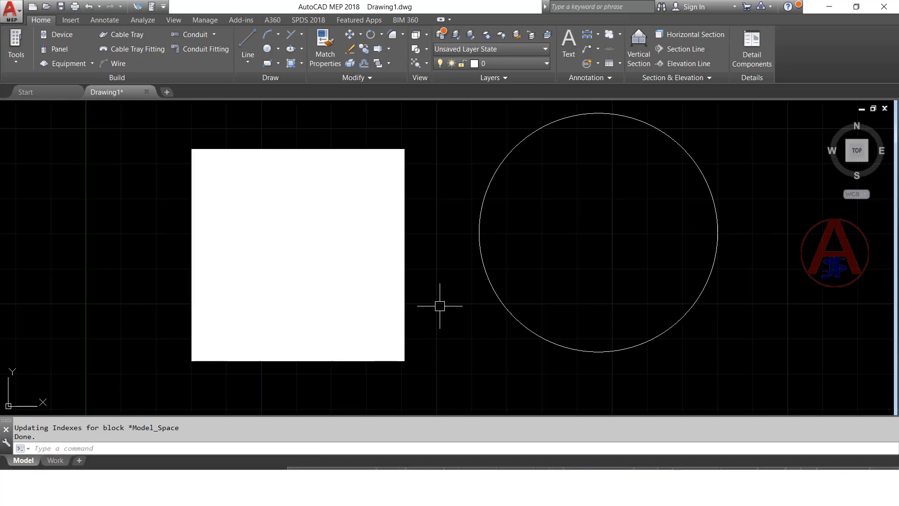
left_click(345, 276)
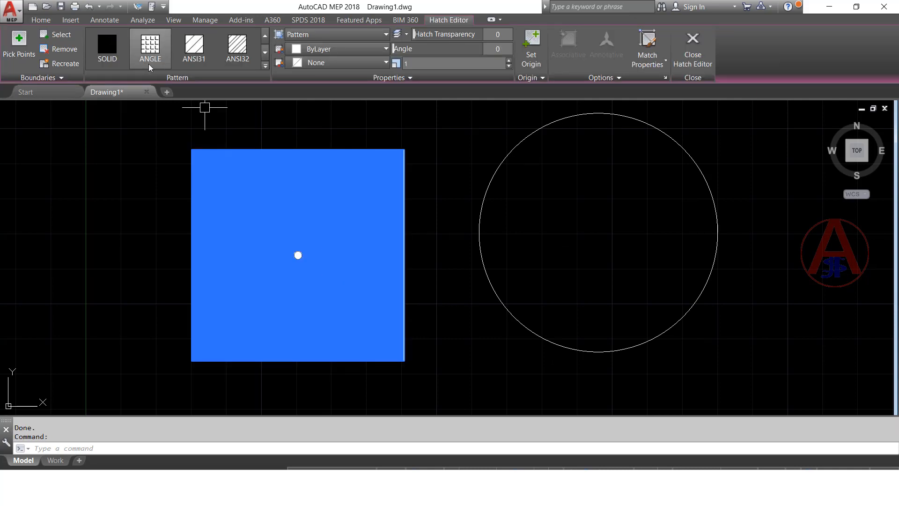
left_click(149, 64)
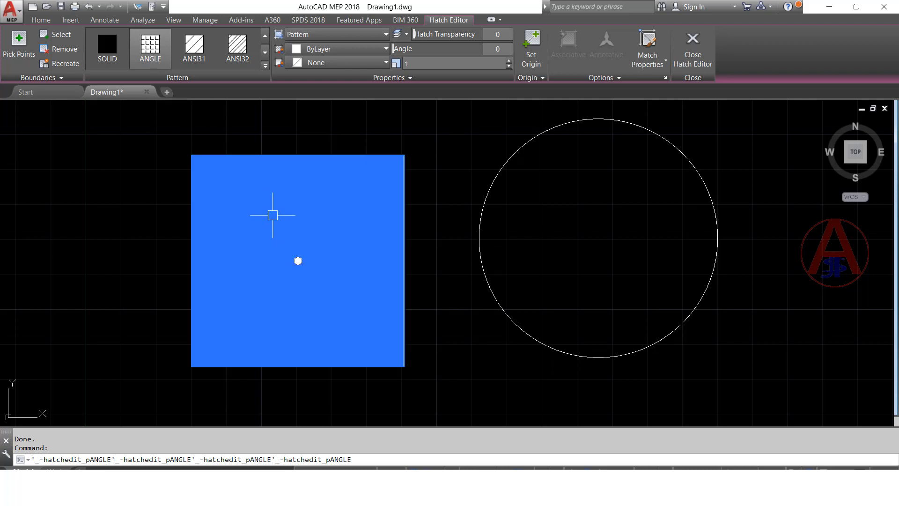
left_click(146, 58)
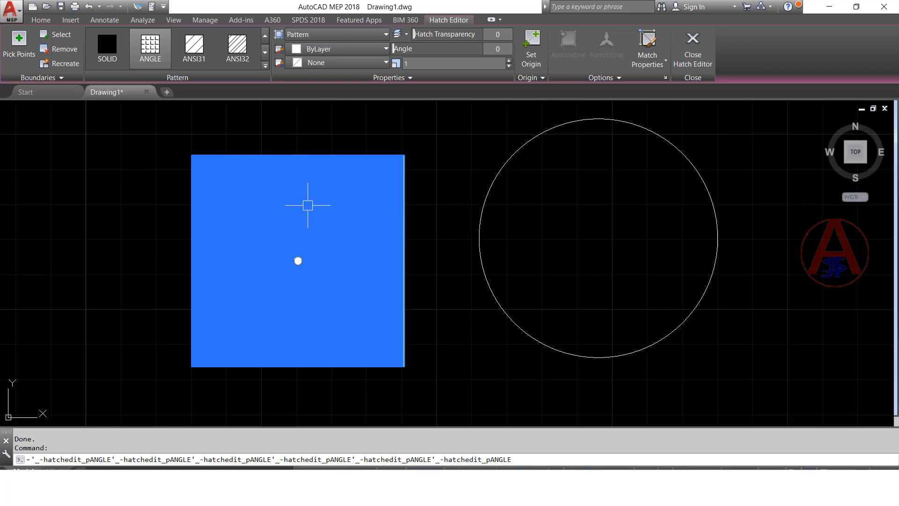
key("Escape")
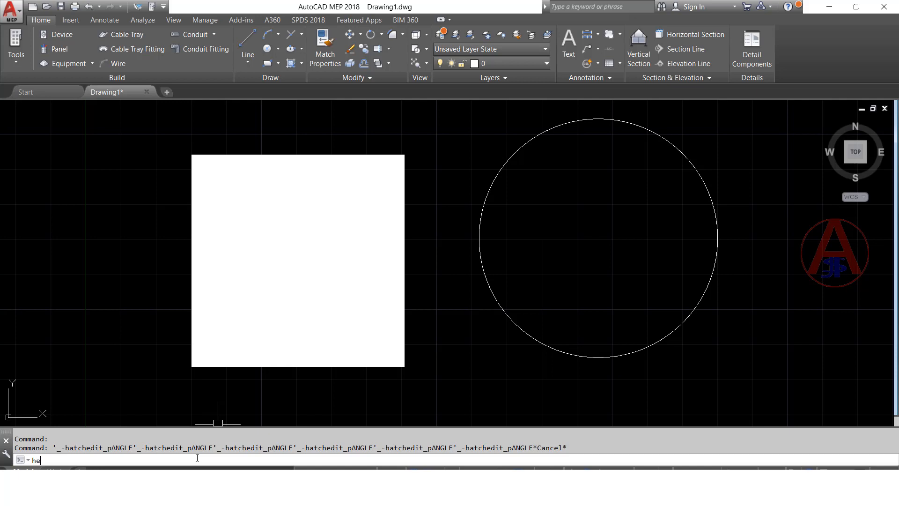
Edit the square's hatch and set its pattern scale to 450.
type("he")
key("Return")
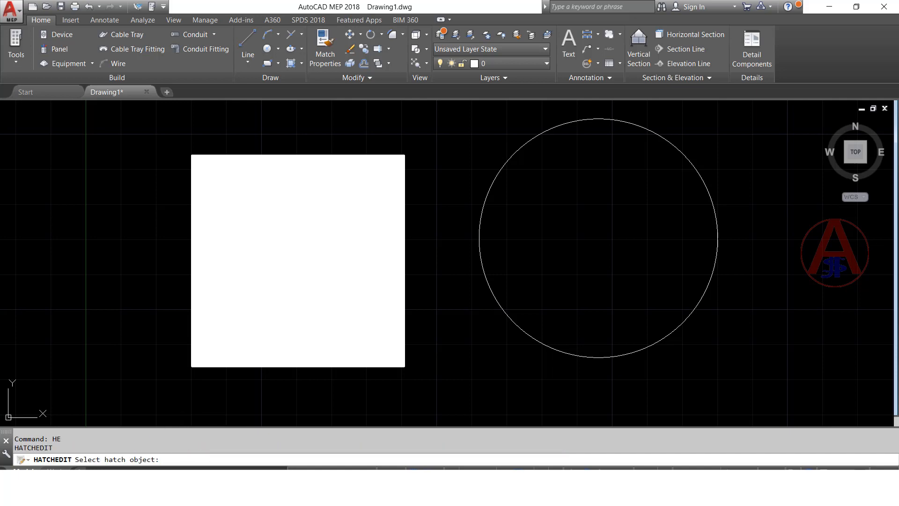
left_click(333, 320)
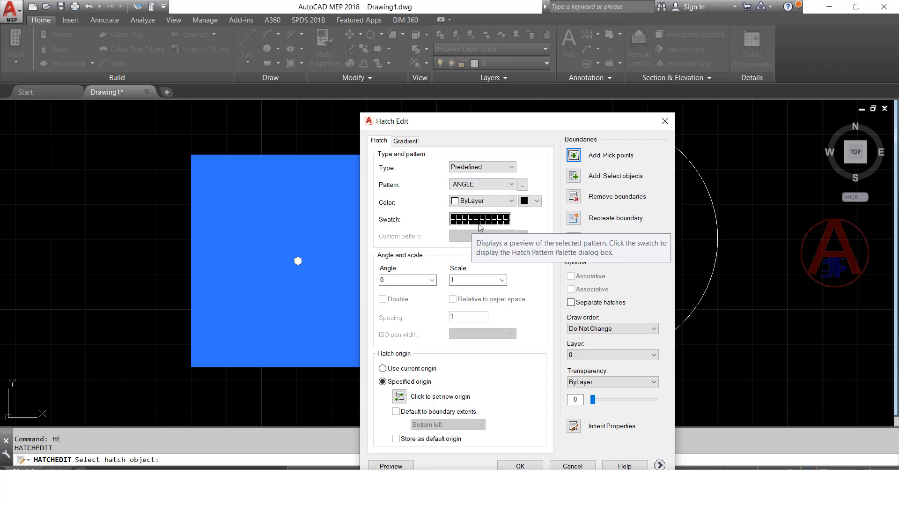
left_click(466, 280)
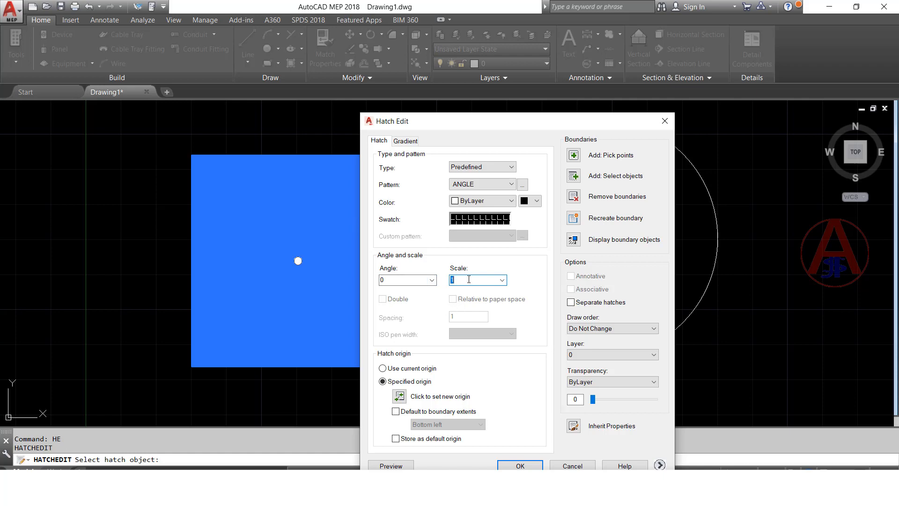
key("BackSpace")
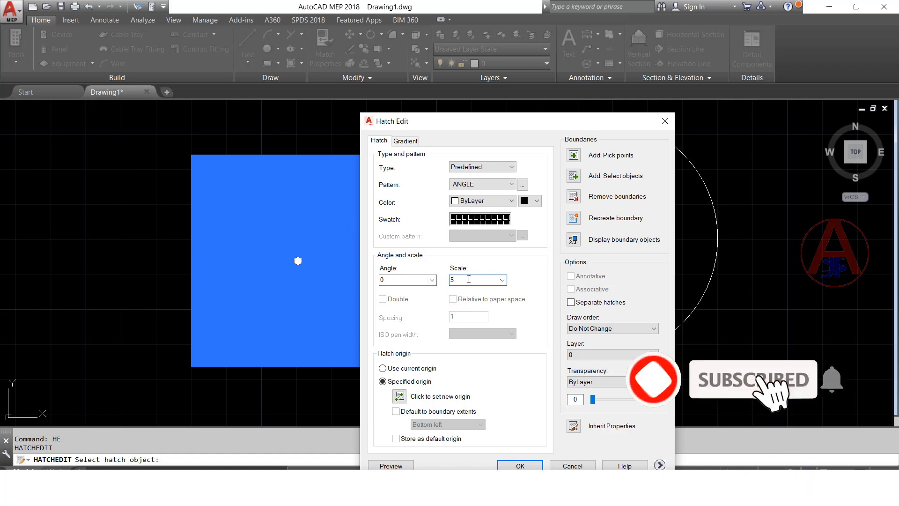
type("450")
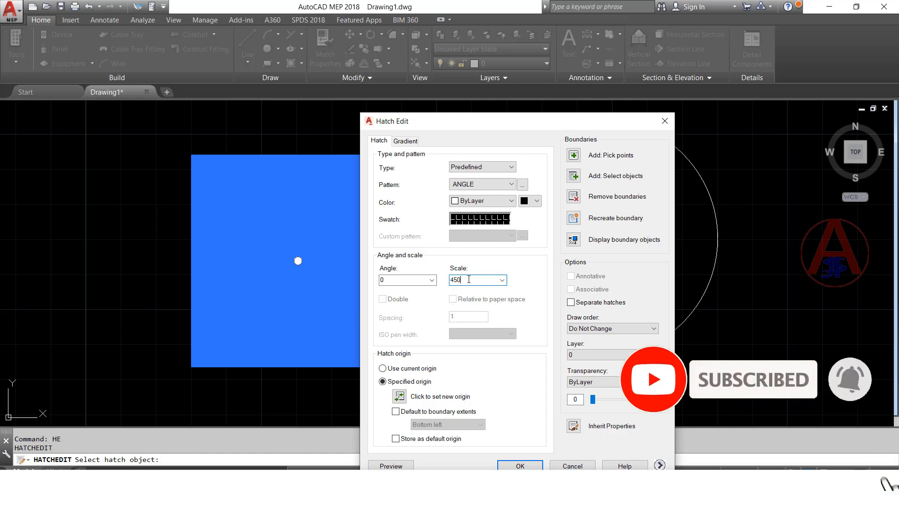
key("Return")
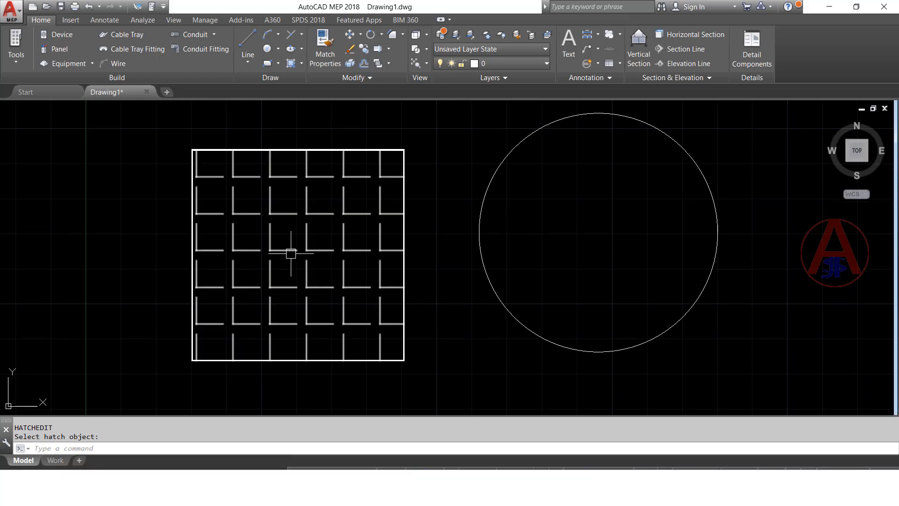
key("Escape")
Try the AR-B816 and ANSI38 patterns on the square's hatch.
left_click(303, 203)
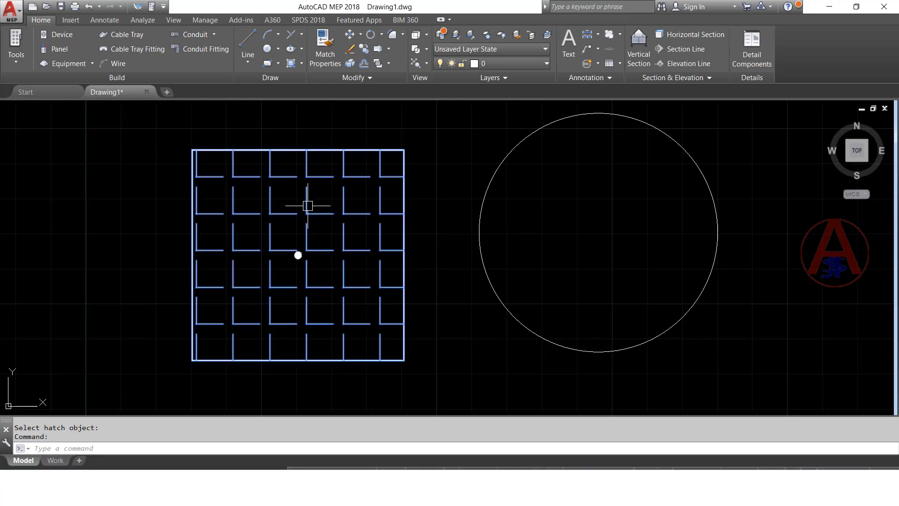
left_click(141, 55)
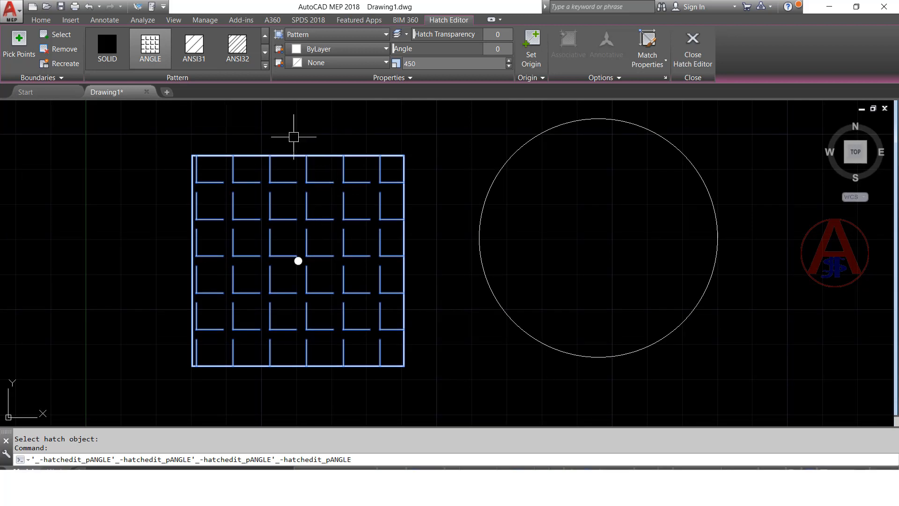
left_click(266, 67)
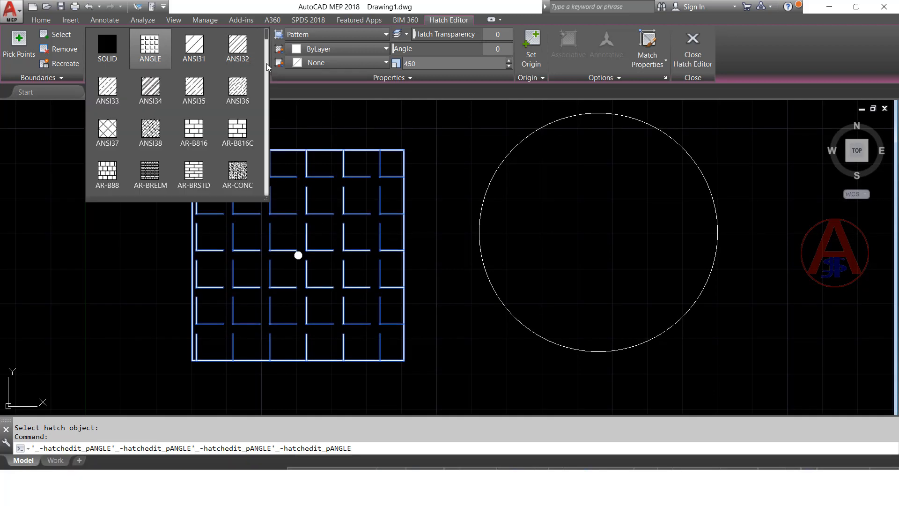
left_click(206, 133)
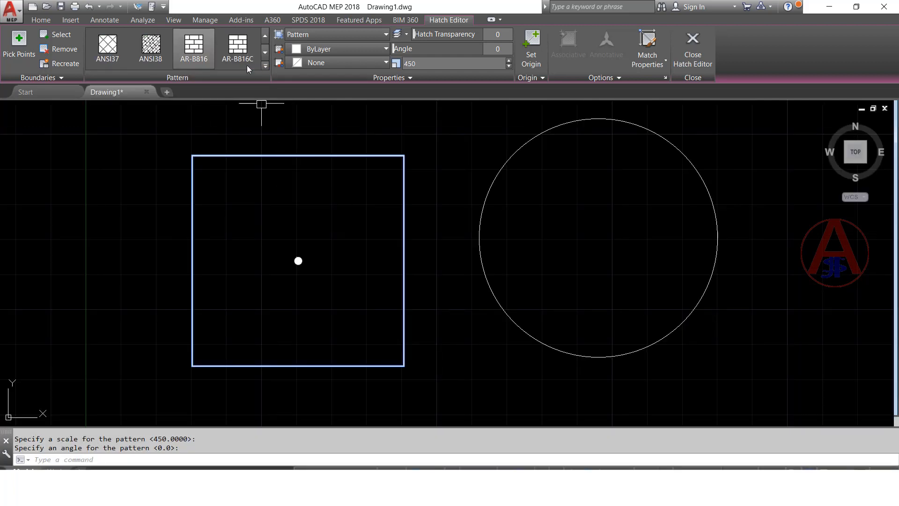
left_click(264, 65)
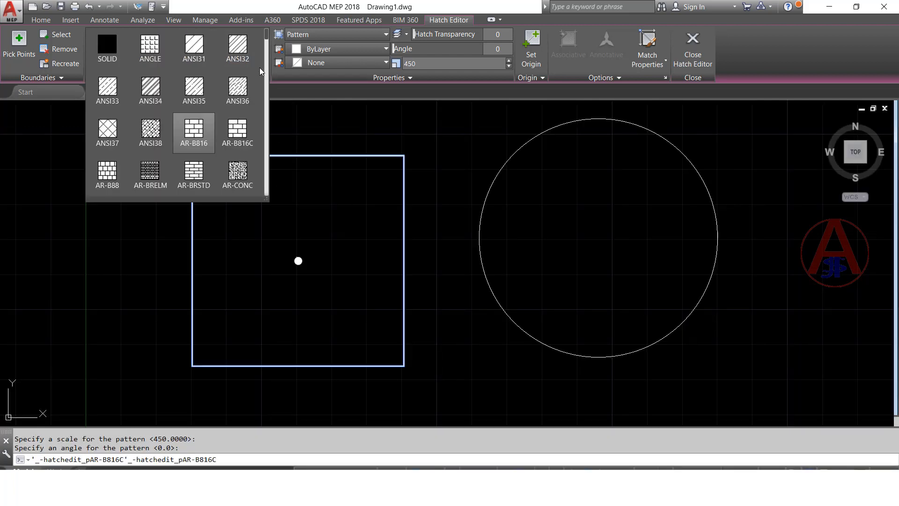
left_click(155, 142)
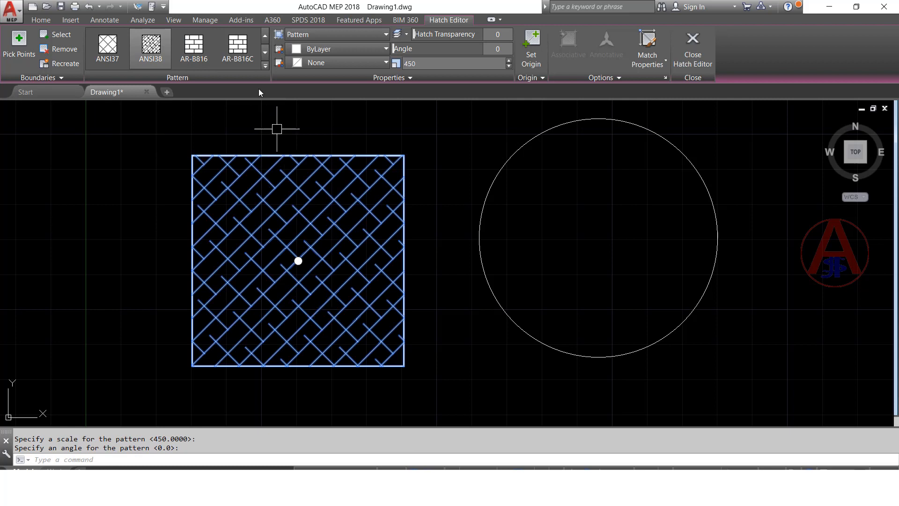
Change the pattern of the square's hatch to AR-CONC.
left_click(264, 67)
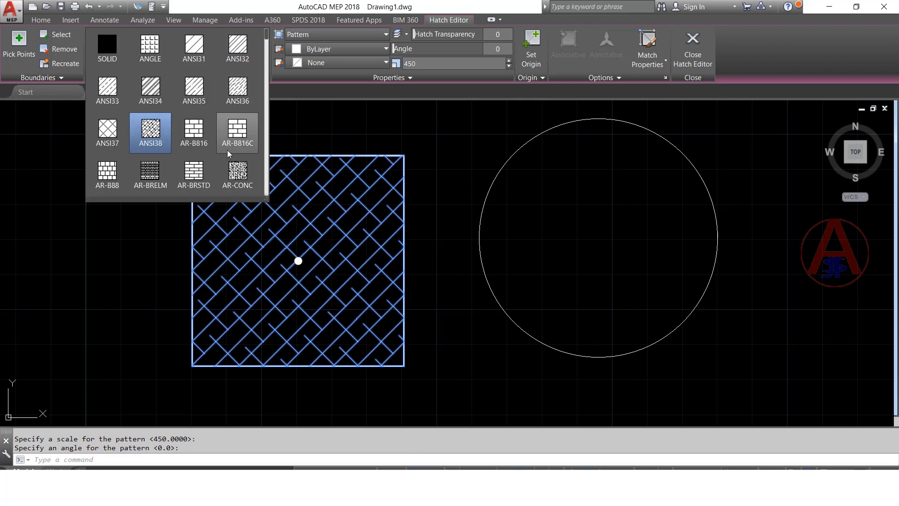
left_click(237, 174)
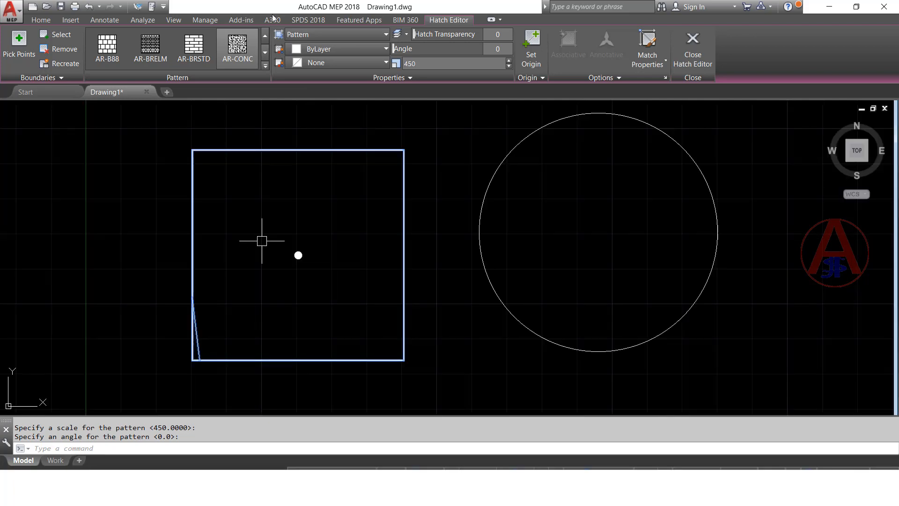
left_click(247, 52)
key("Escape")
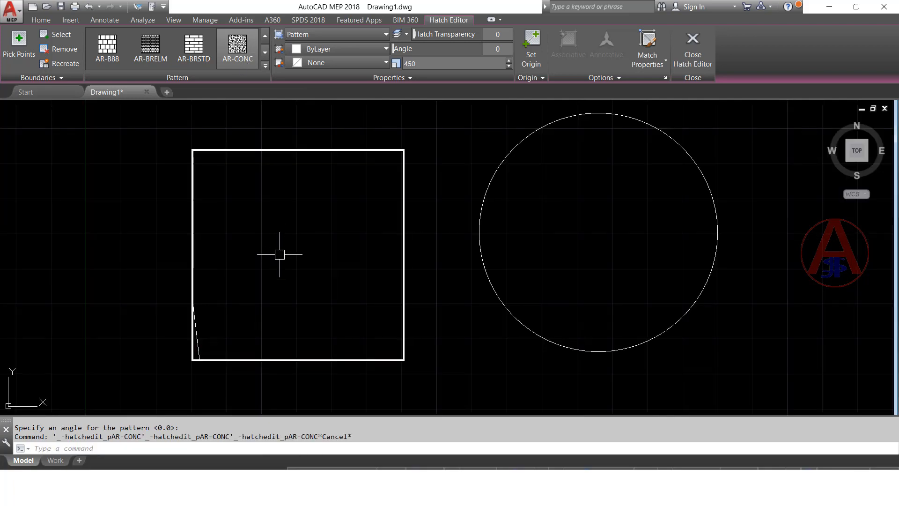
Edit the square's AR-CONC hatch and set its pattern scale to 200.
type("he")
key("Return")
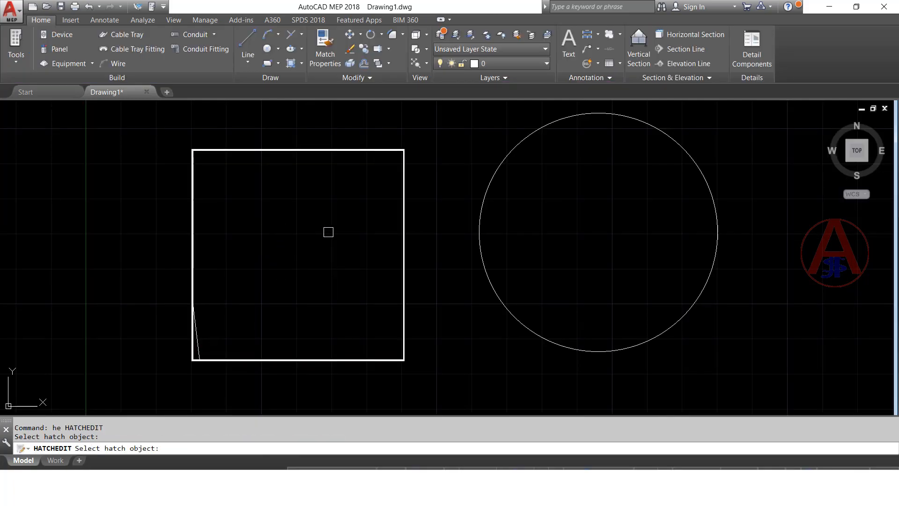
left_click(328, 230)
key("Return")
left_click(201, 343)
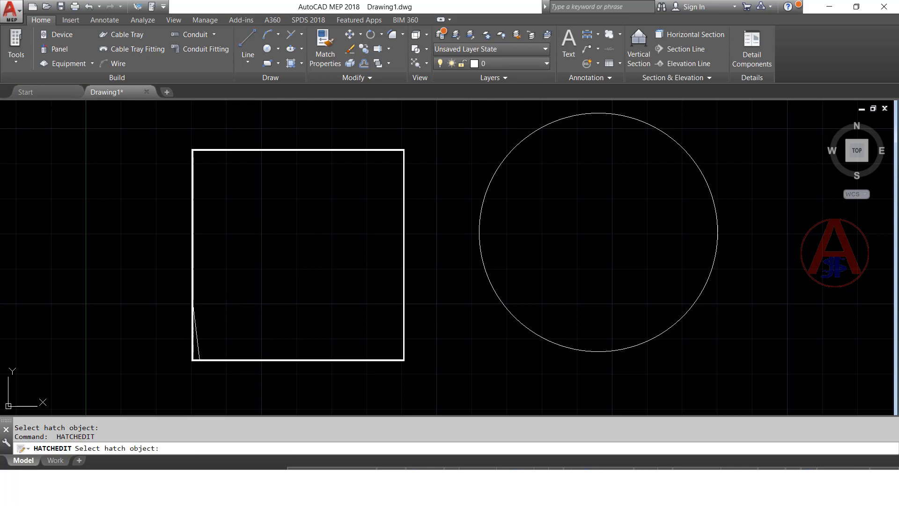
left_click(260, 265)
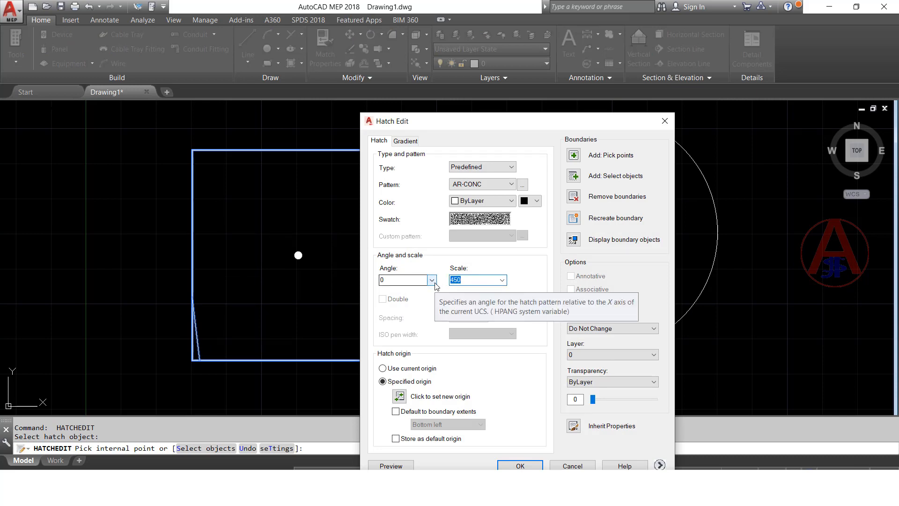
type("200")
key("Return")
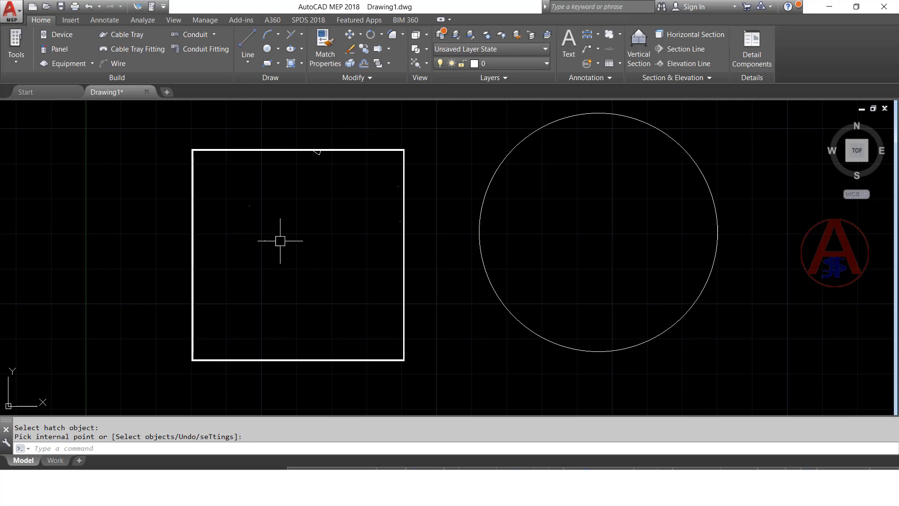
Edit the square's AR-CONC hatch again and set its pattern scale to 50.
key("Return")
key("Return")
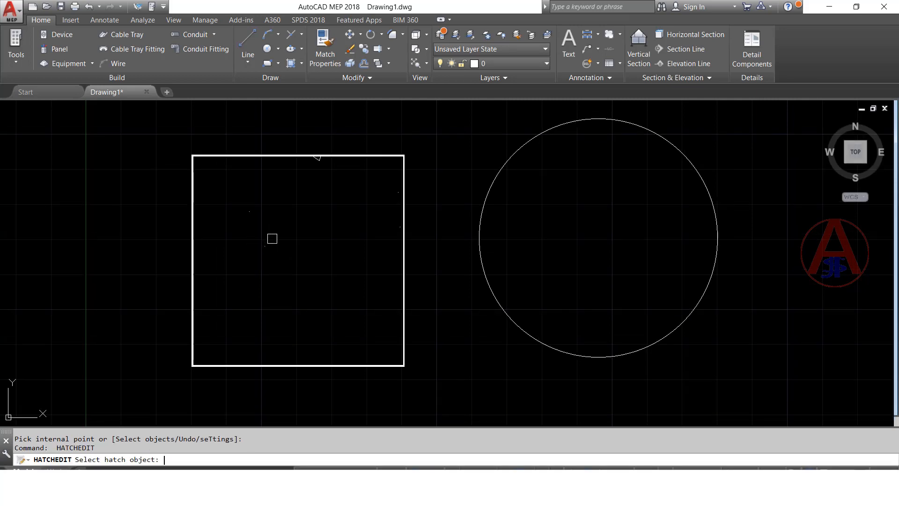
left_click(318, 158)
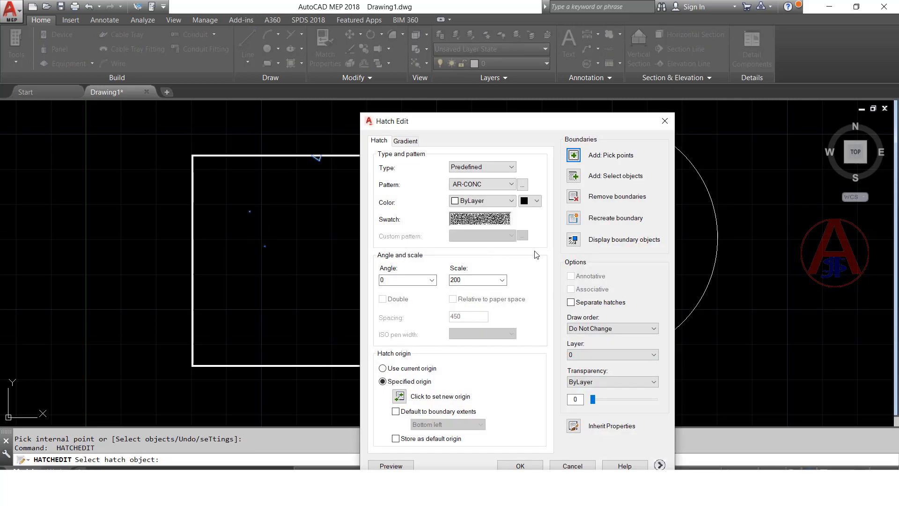
left_click(489, 277)
type("20")
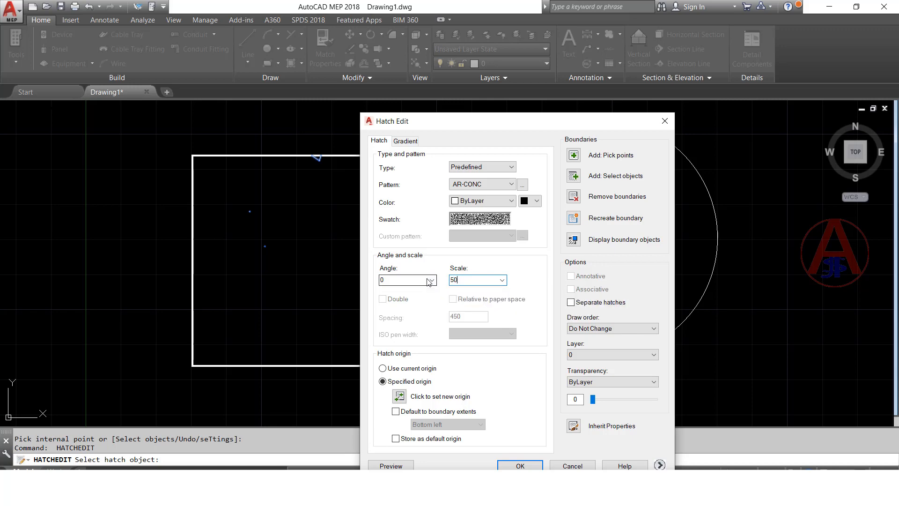
key("Return")
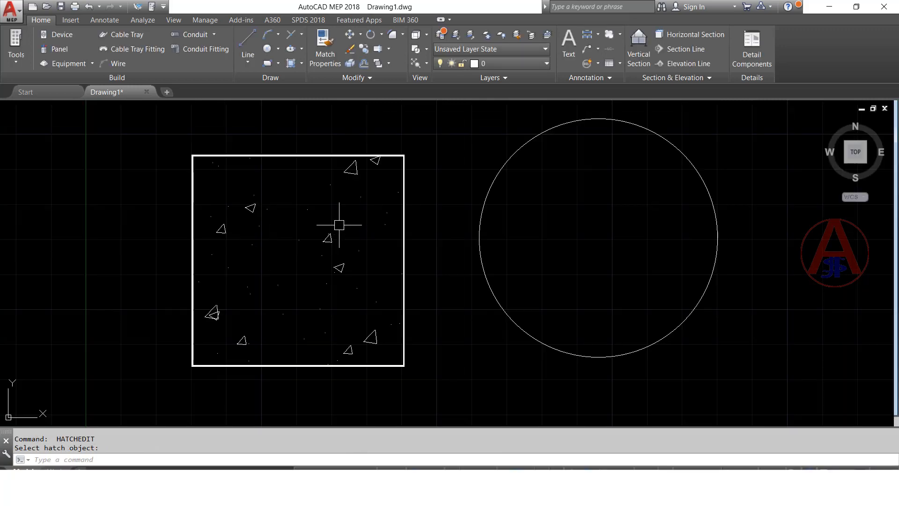
left_click(328, 232)
left_click(237, 52)
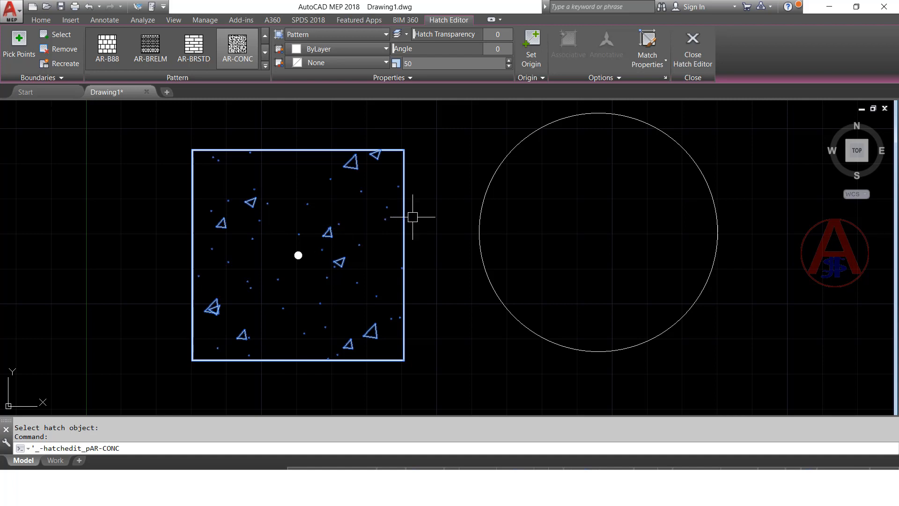
key("Escape")
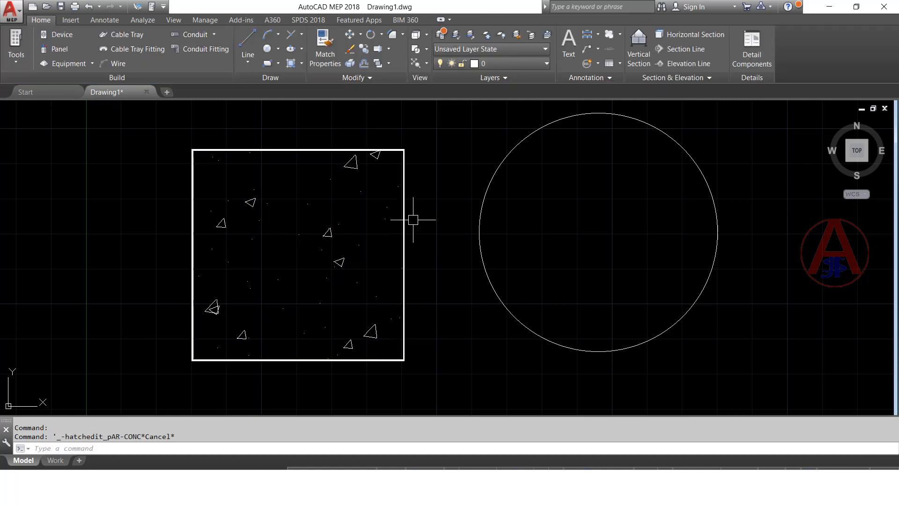
Sketch a rough freehand polyline through the wide rectangle's area outside the overlapping circles.
scroll(370, 225, "down", 5)
scroll(761, 237, "up", 6)
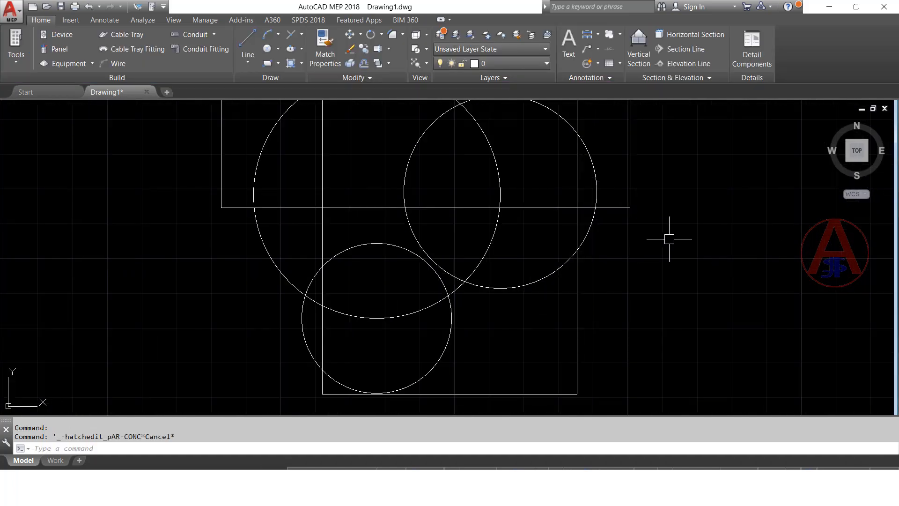
scroll(501, 322, "down", 2)
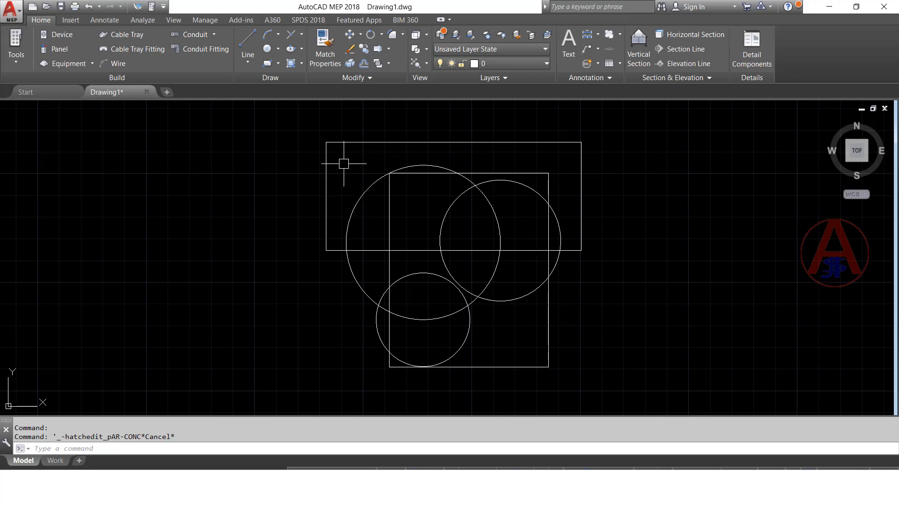
key("Return")
left_click(337, 186)
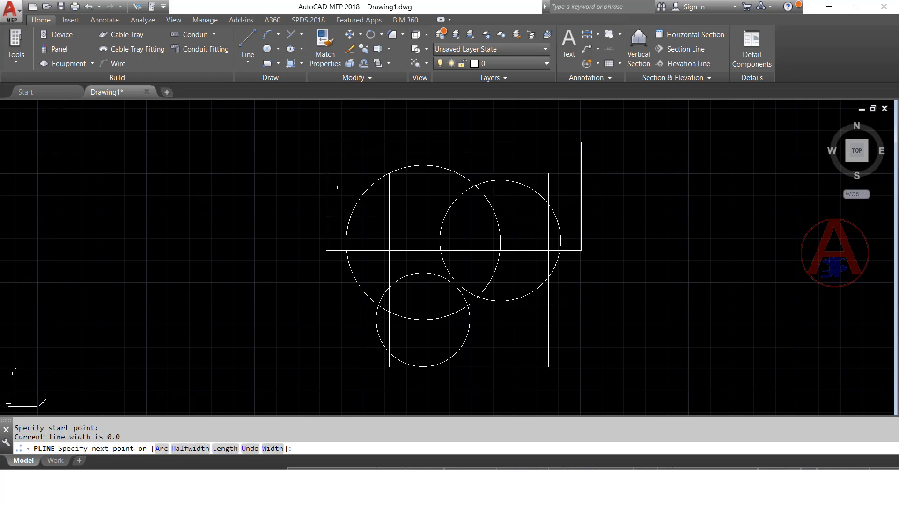
left_click(350, 158)
left_click(422, 142)
left_click(526, 163)
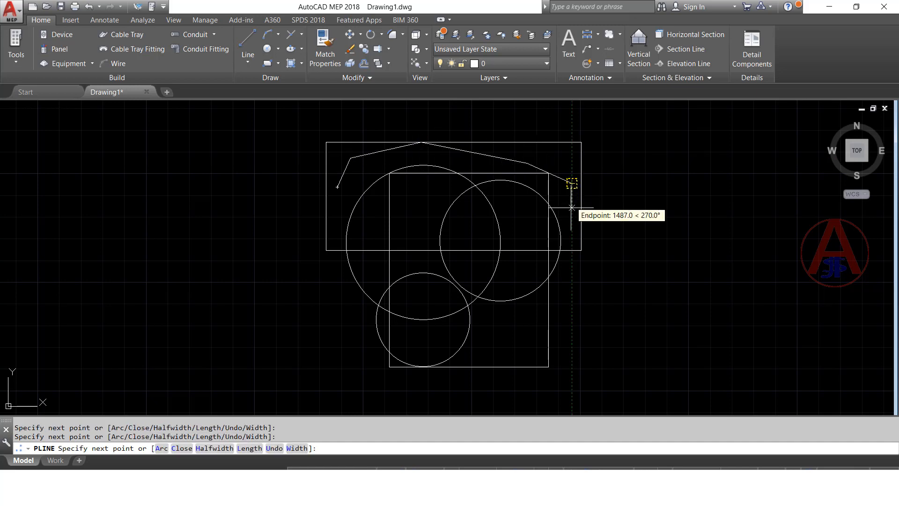
left_click(571, 183)
left_click(572, 209)
left_click(559, 162)
left_click(514, 142)
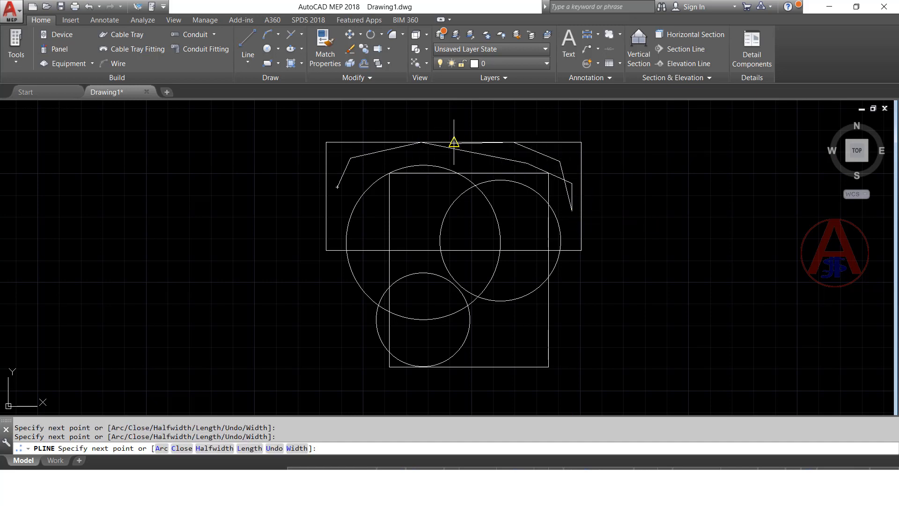
left_click(357, 156)
key("Escape")
Erase the rough polyline sketched inside the wide rectangle.
left_click(353, 160)
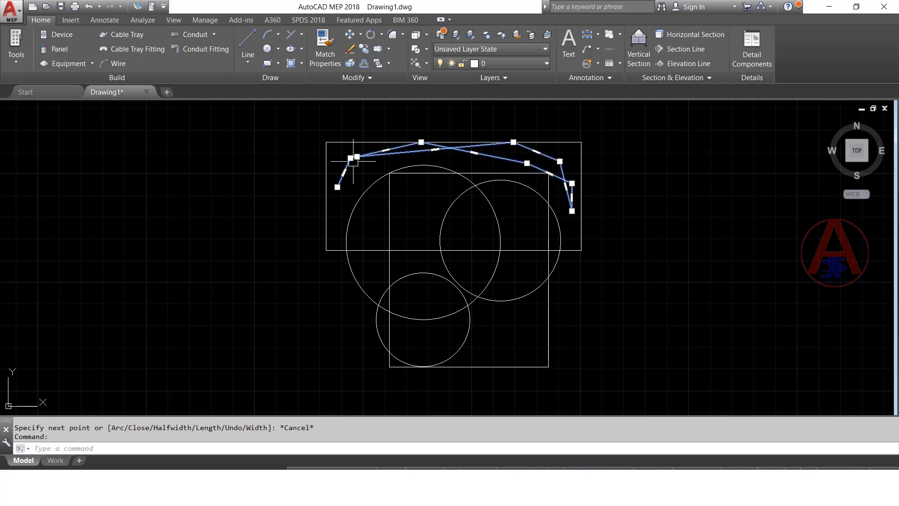
type("e")
key("Return")
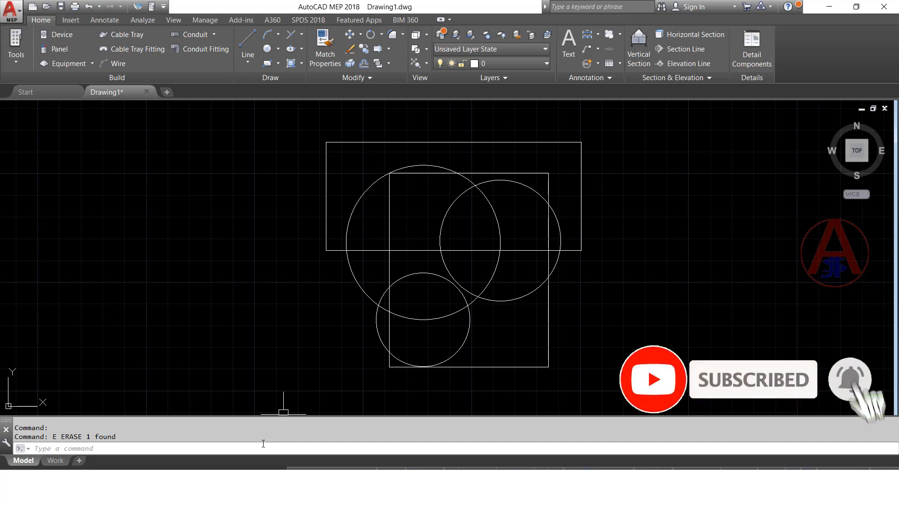
Create a boundary polyline from the wide rectangle's area outside the circles and the tall rectangle, with island detection on.
type("BO")
key("Return")
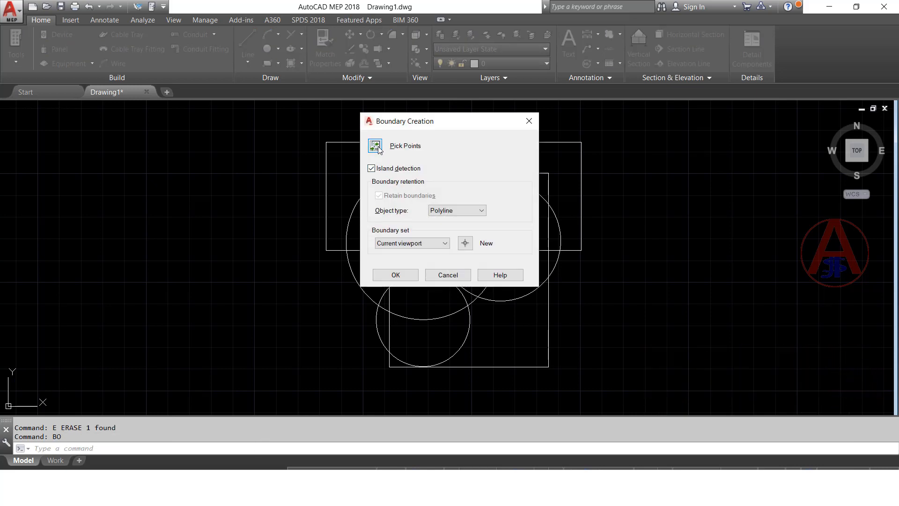
left_click(376, 146)
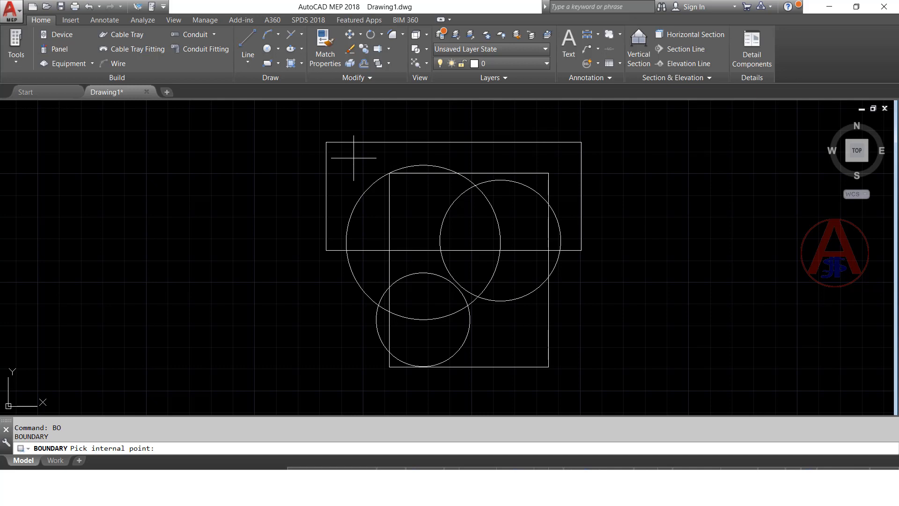
left_click(354, 160)
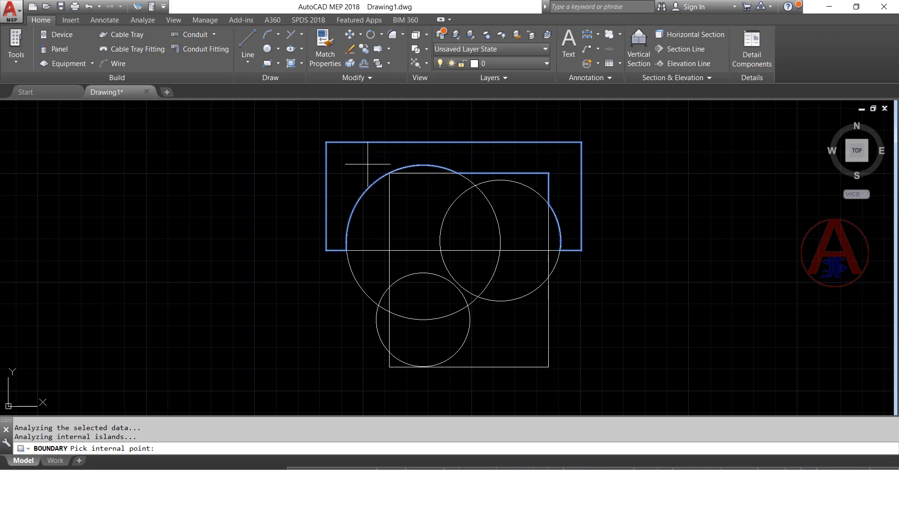
key("Return")
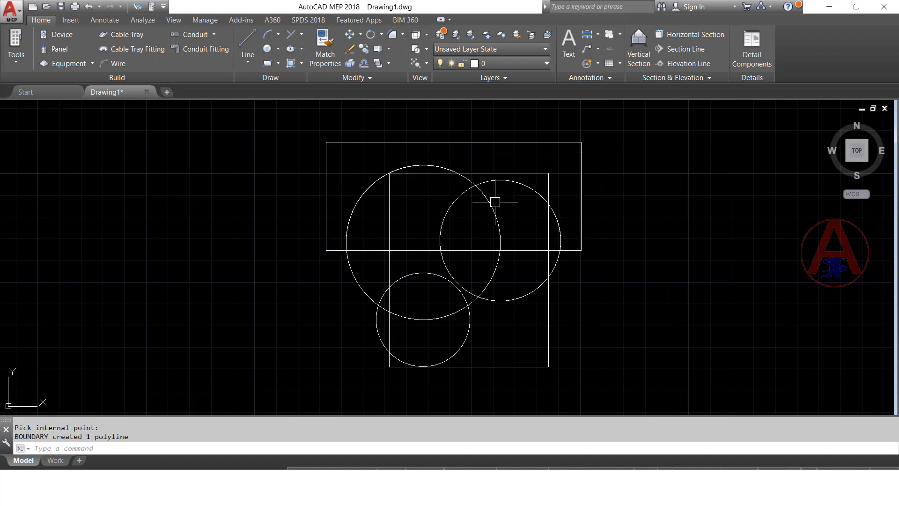
Create a boundary polyline from the region inside both rectangles and the right circle but outside the large circle.
key("Return")
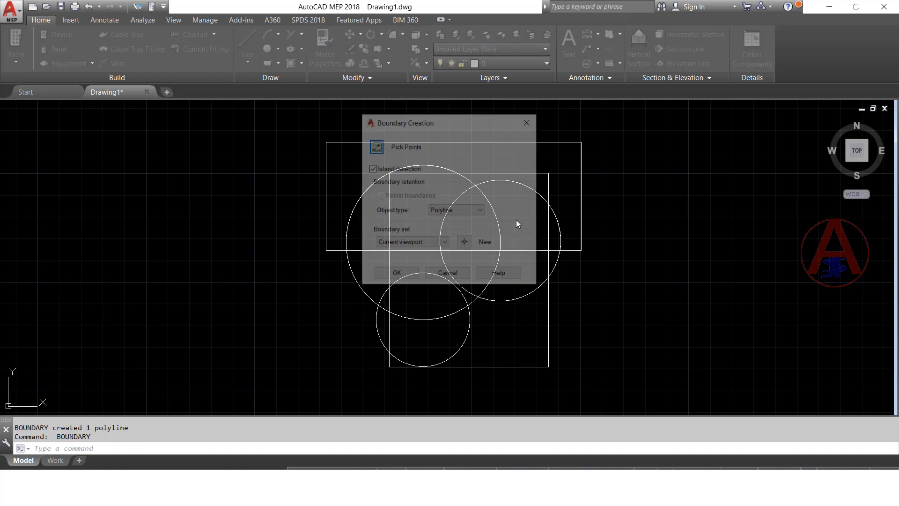
key("Return")
left_click(516, 220)
key("Return")
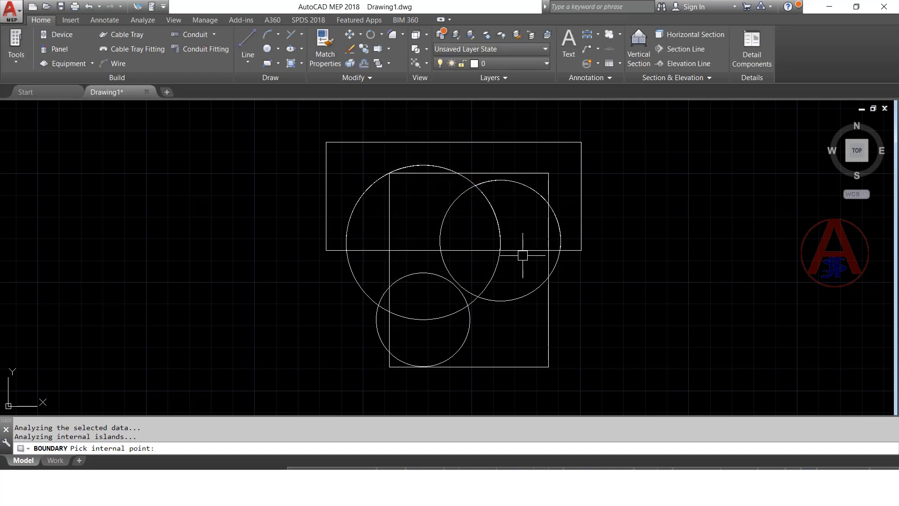
Create a boundary polyline from the tall rectangle's lower area outside all three circles.
key("Return")
key("Return")
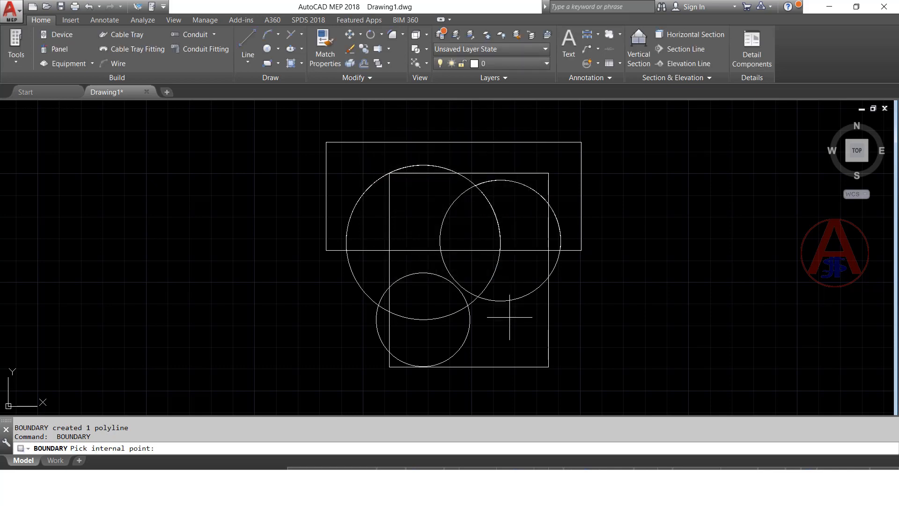
left_click(514, 318)
key("Return")
Create a boundary polyline from the region shared by both rectangles and the large circle, outside the right circle.
key("Return")
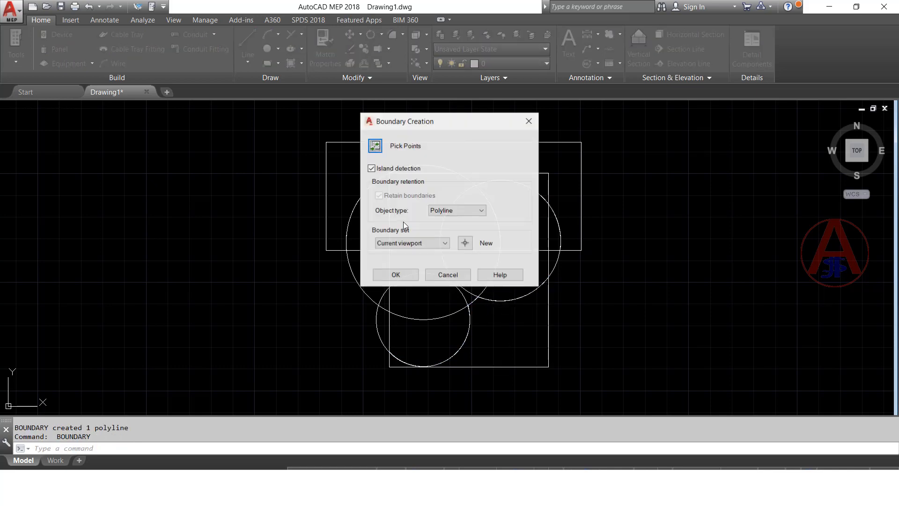
key("Return")
left_click(408, 214)
key("Return")
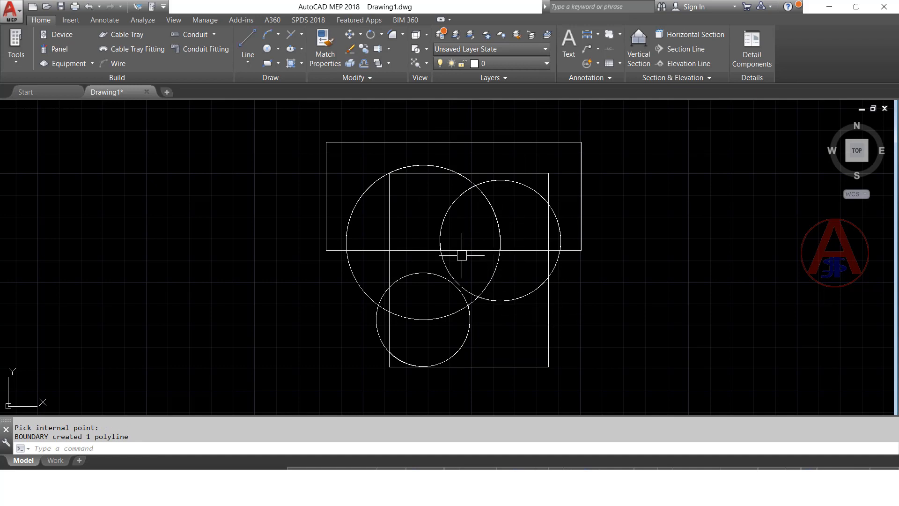
Erase the original large circle and the original wide rectangle, keeping the boundary polylines.
left_click(351, 267)
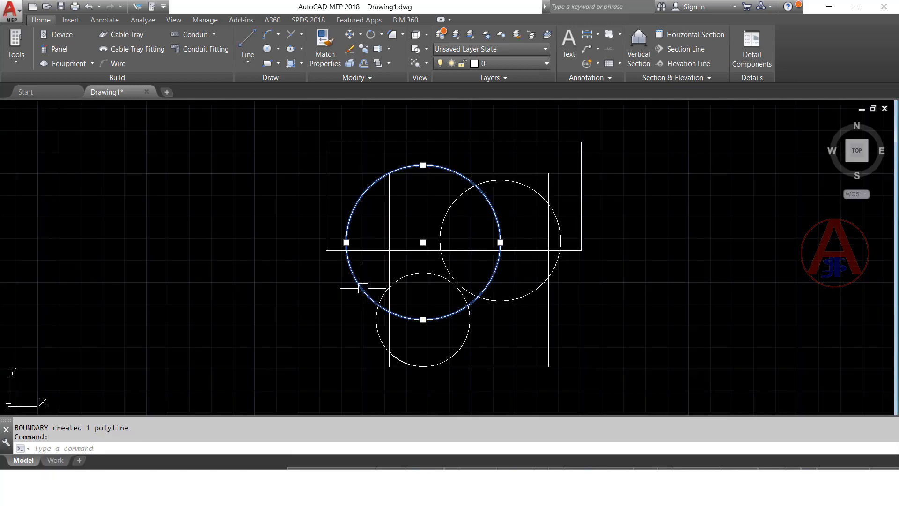
type("e")
key("Return")
left_click(359, 249)
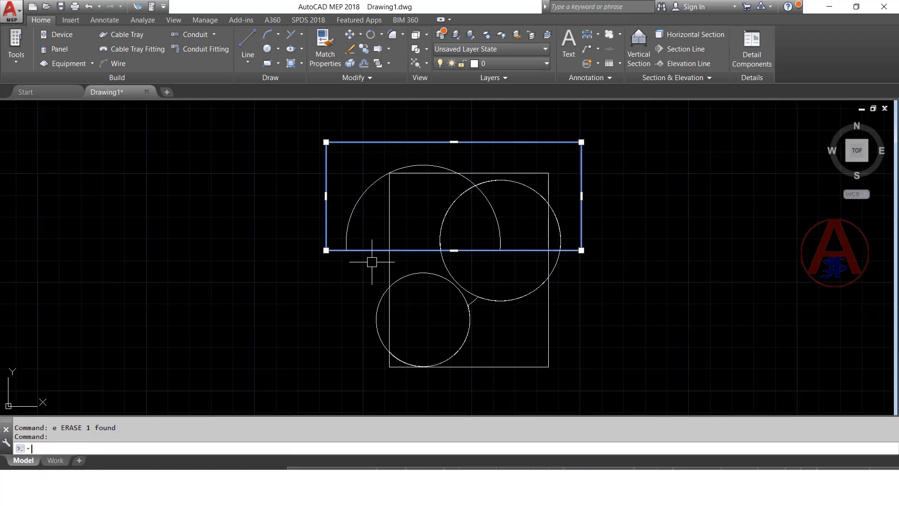
key("Escape")
left_click(390, 232)
key("Escape")
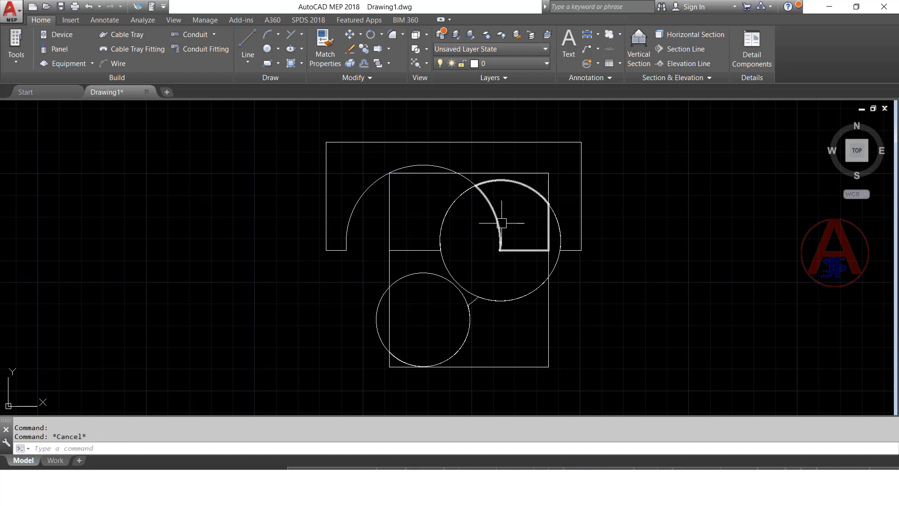
Erase the original right circle and the original tall rectangle, keeping the boundary polylines.
left_click(560, 270)
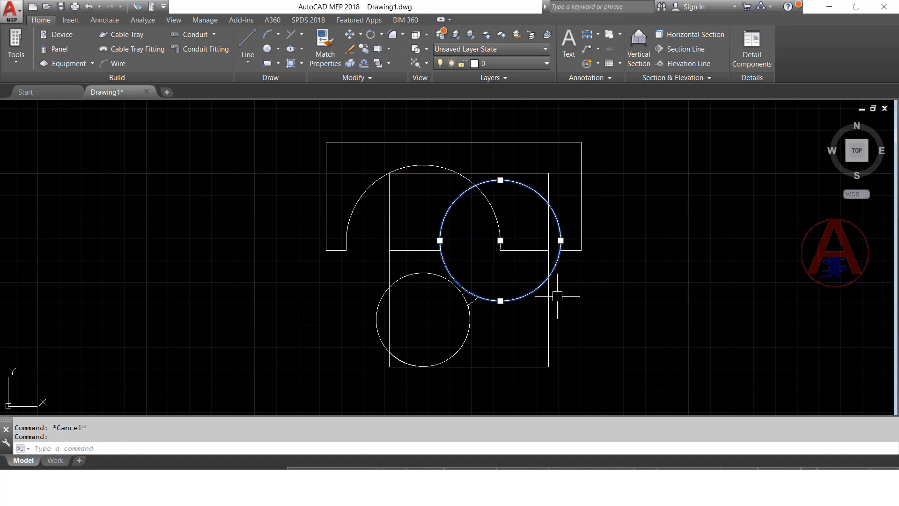
type("e")
key("Return")
left_click(549, 317)
key("Escape")
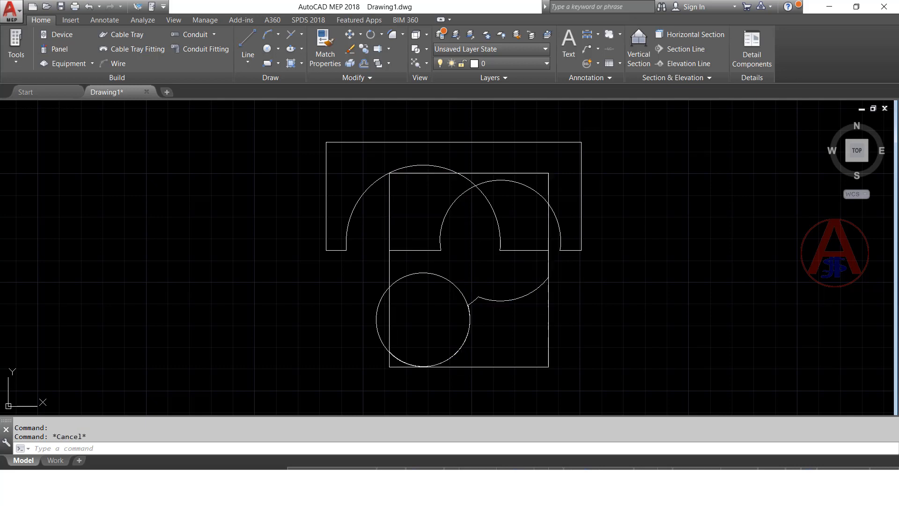
left_click(557, 262)
type("e")
key("Return")
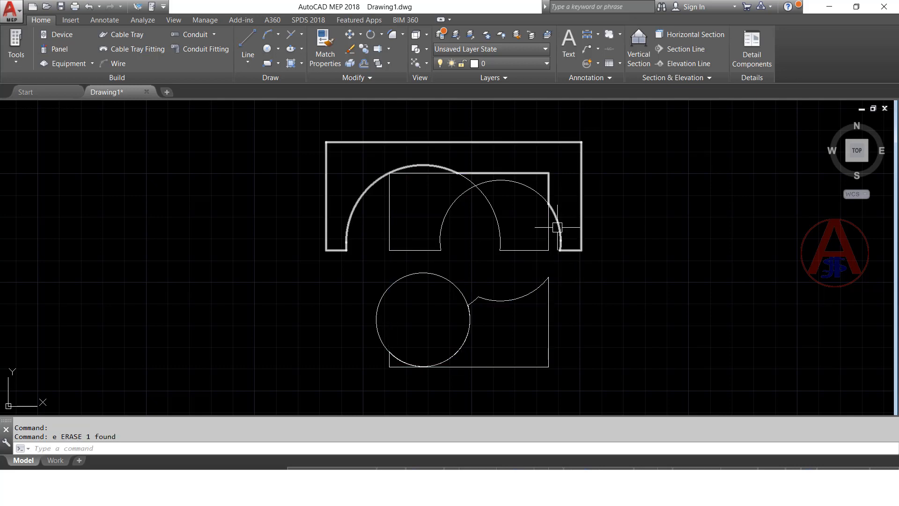
Move the wide arch-shaped boundary polyline to the empty area right of the other shapes.
left_click(557, 228)
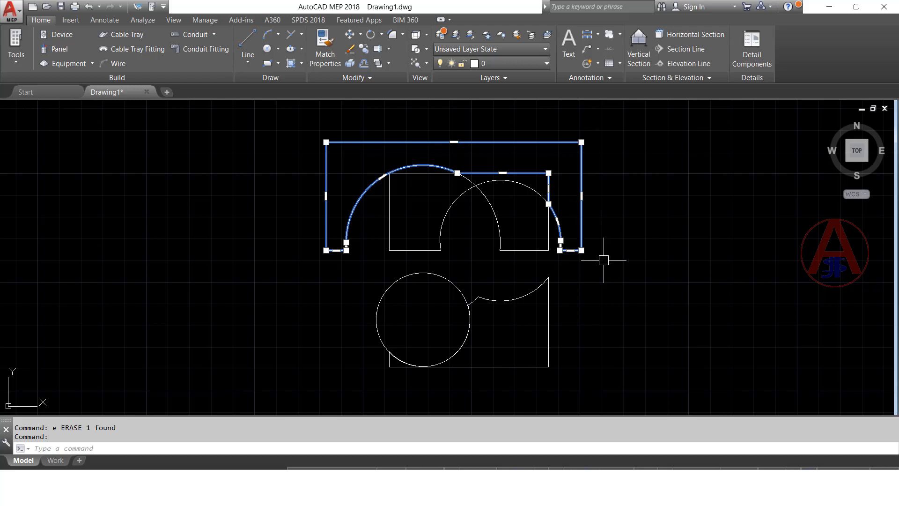
type("M")
key("Return")
left_click(622, 237)
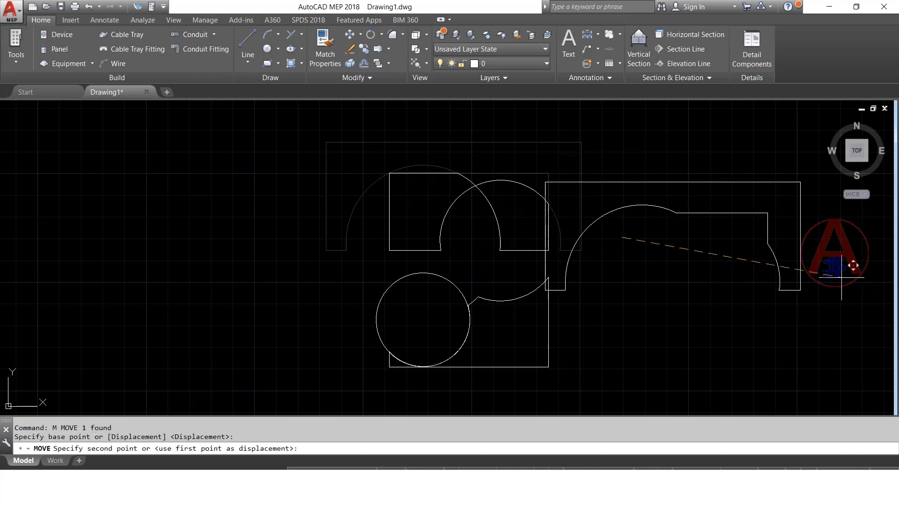
left_click(883, 275)
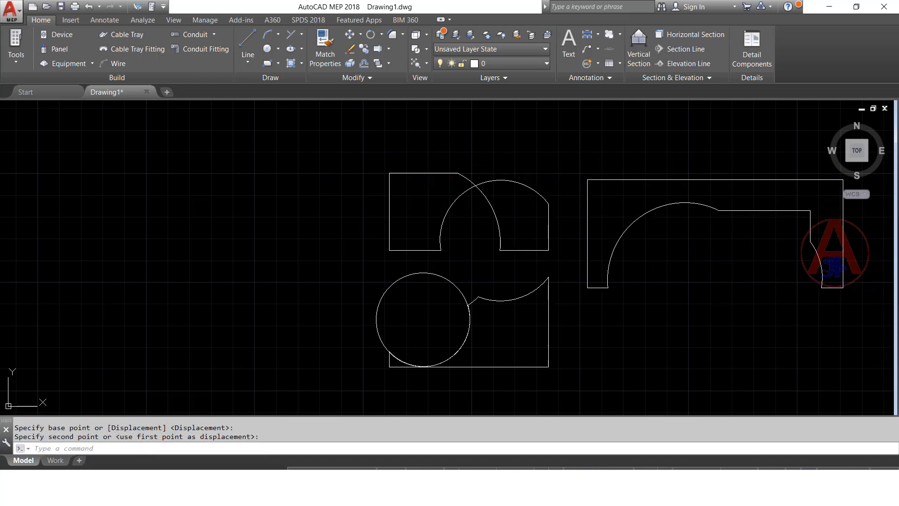
Move the boundary polyline taken from the right circle to the empty area left of the other shapes.
left_click(542, 210)
key("Return")
left_click(567, 165)
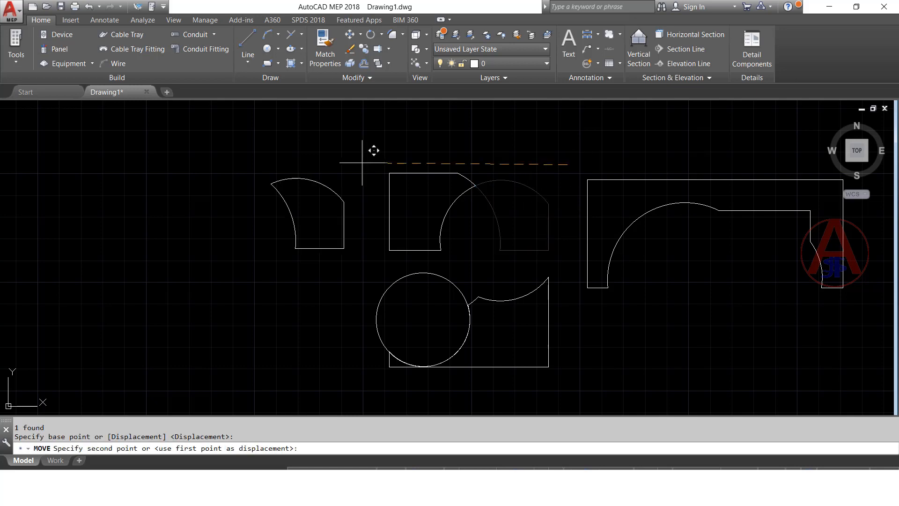
left_click(279, 168)
Erase the original small circle and leave the lower boundary polyline deselected.
left_click(448, 283)
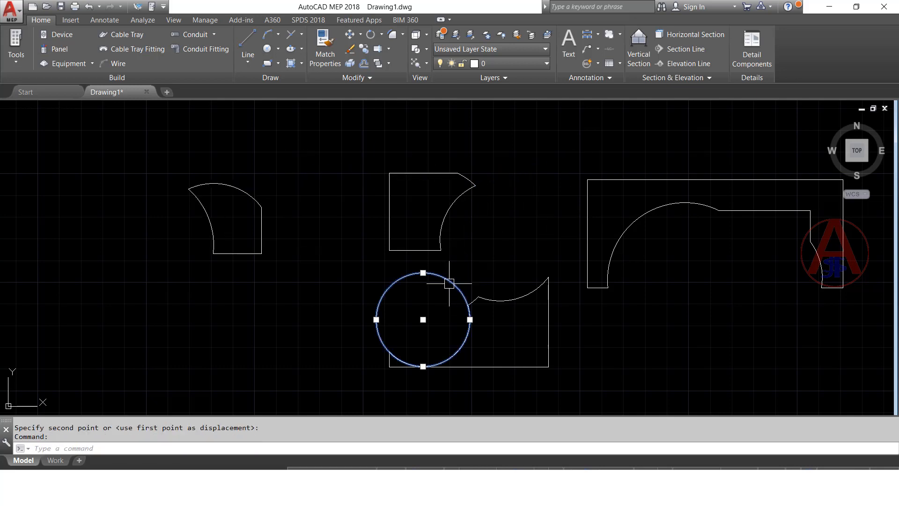
type("e")
key("Return")
left_click(487, 298)
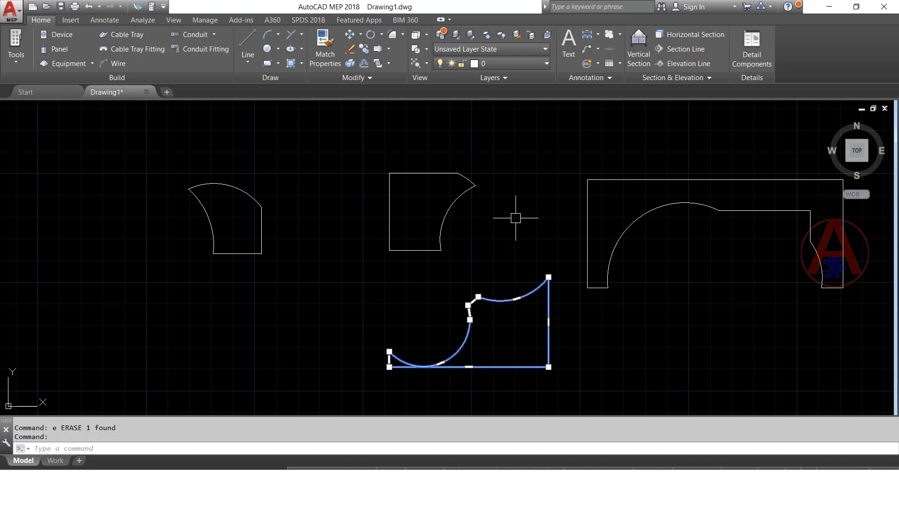
key("Escape")
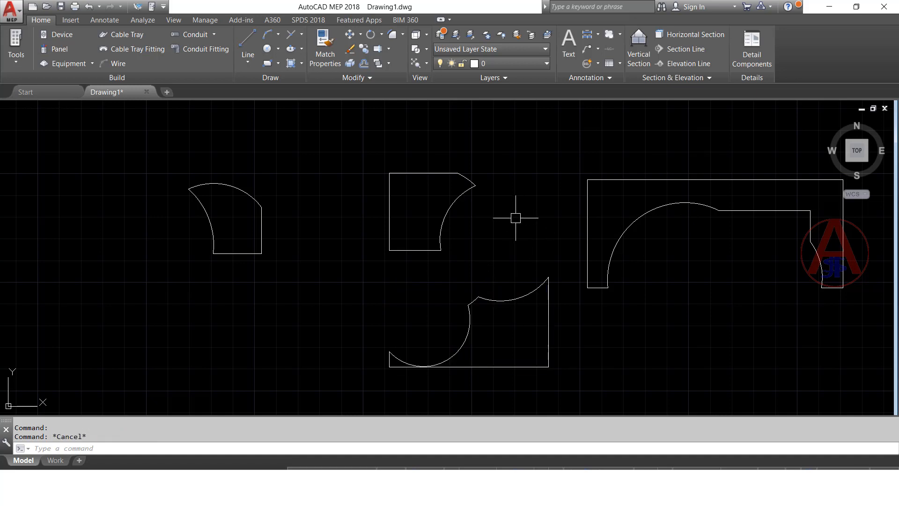